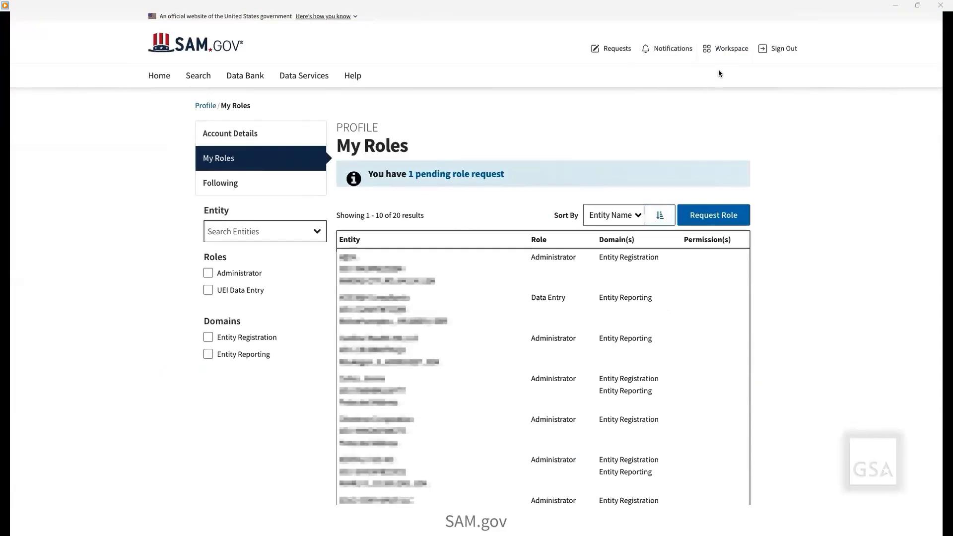
Open the Workspace from the My Roles page.
{"action": "left_click", "coordinate": [727, 48]}
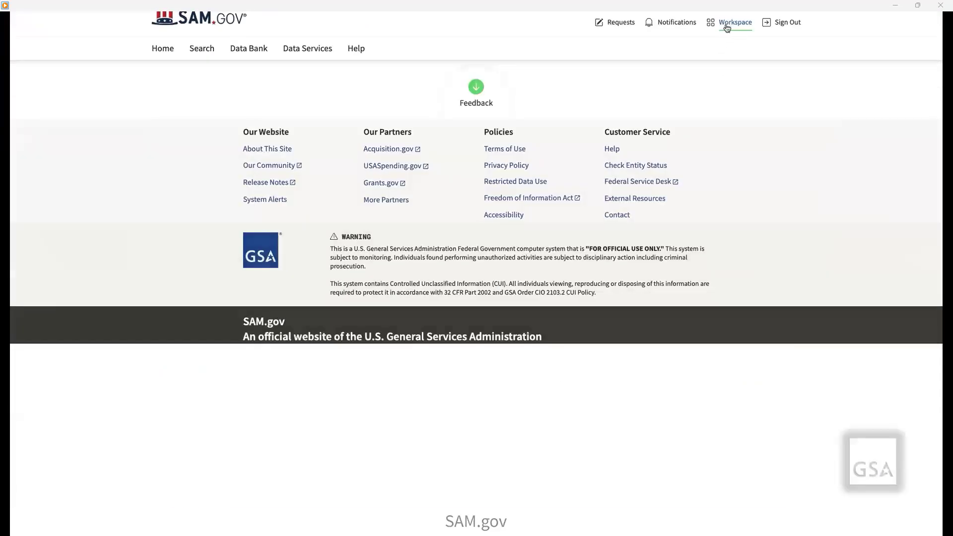
{"action": "scroll", "coordinate": [477, 259], "scroll_direction": "down", "scroll_amount": 9}
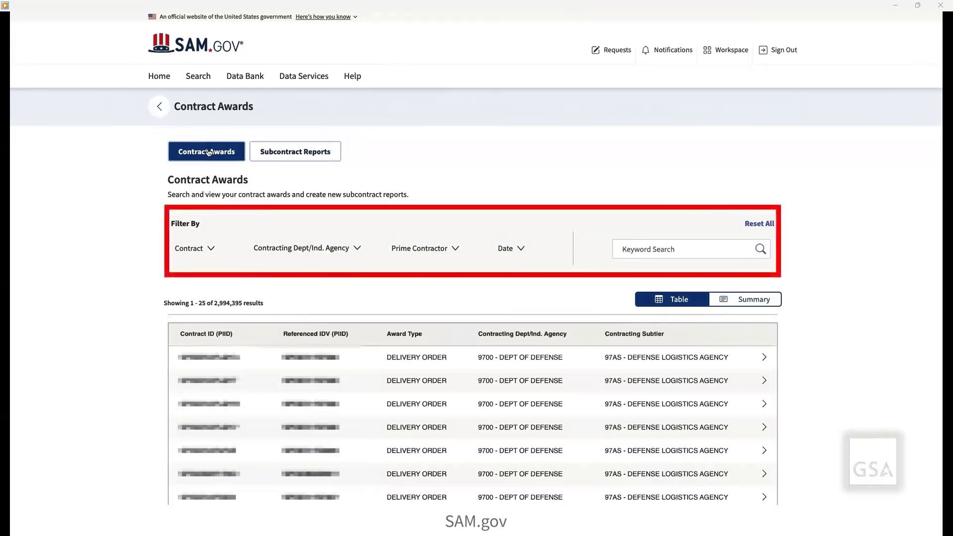
Filter the contract awards by a contract ID (PIID) and clear that filter again.
{"action": "left_click", "coordinate": [213, 249]}
{"action": "left_click", "coordinate": [206, 298]}
{"action": "key", "text": "ctrl+v"}
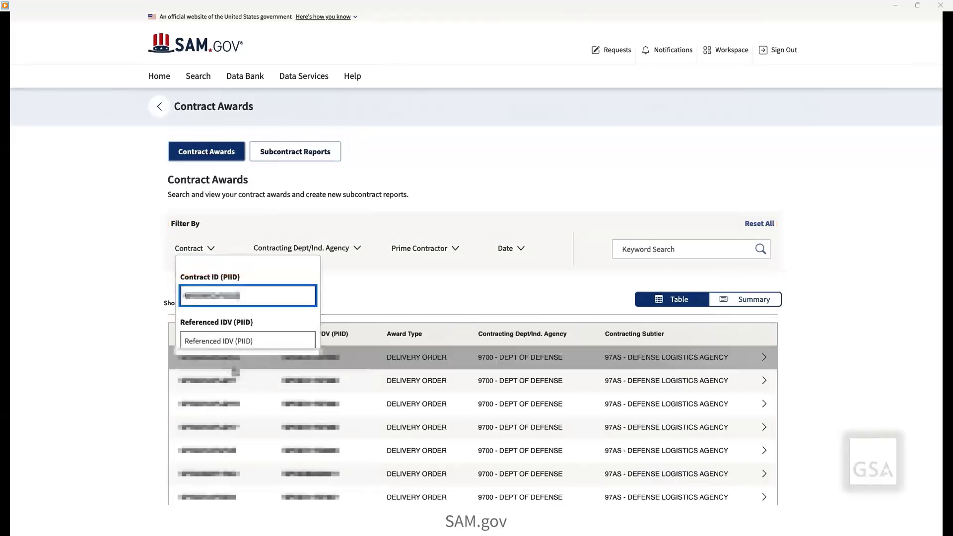
{"action": "left_click", "coordinate": [342, 282]}
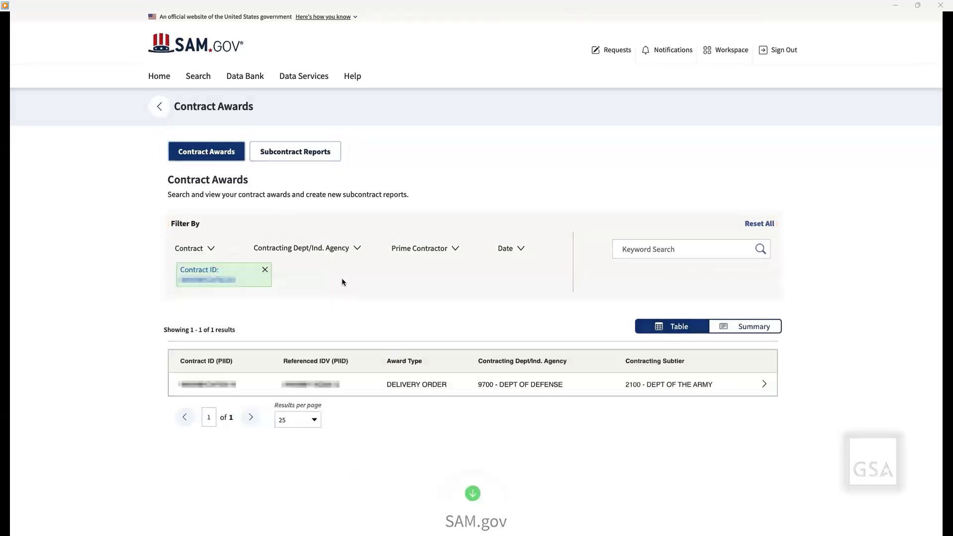
{"action": "left_click", "coordinate": [266, 269]}
Search the contract awards for the keyword "cardinal" and remove the keyword filter.
{"action": "left_click", "coordinate": [613, 251]}
{"action": "type", "text": "cardinal"}
{"action": "key", "text": "Return"}
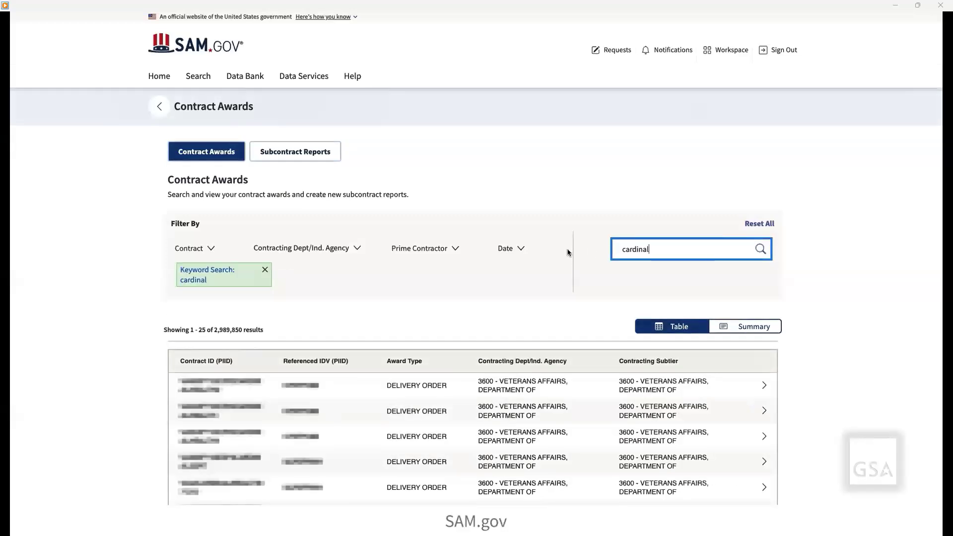
{"action": "left_click", "coordinate": [265, 270]}
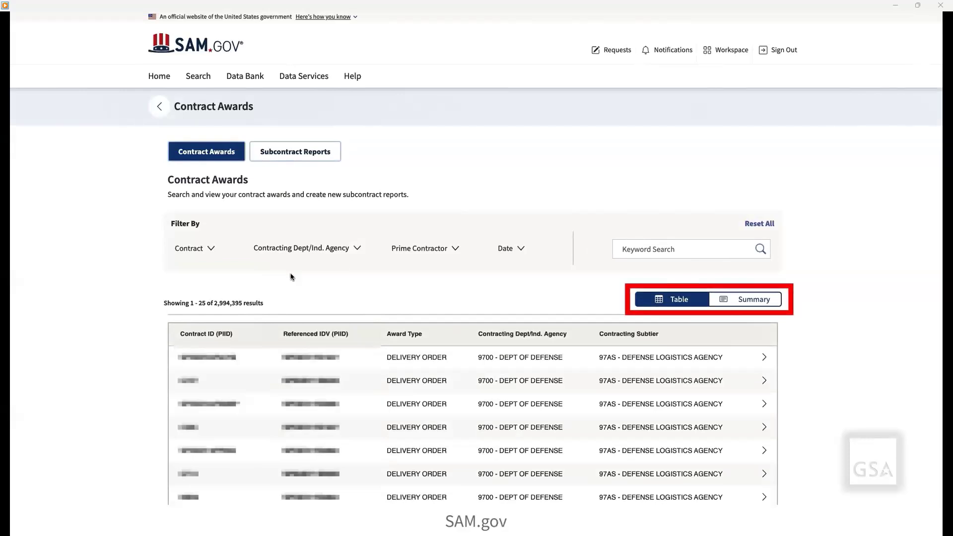
View a contract award's details from the table view, return to the list and open another contract from the summary view.
{"action": "left_click", "coordinate": [686, 305]}
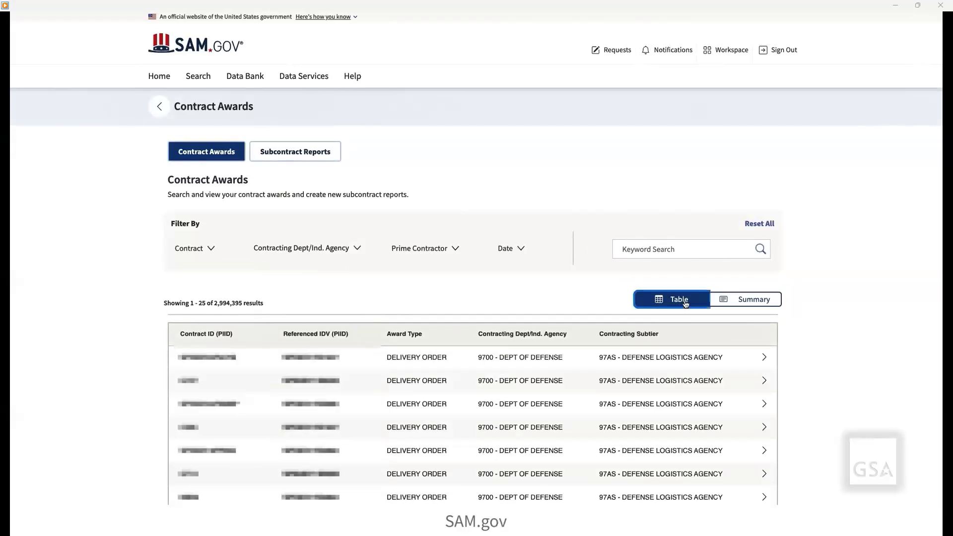
{"action": "left_click", "coordinate": [457, 366]}
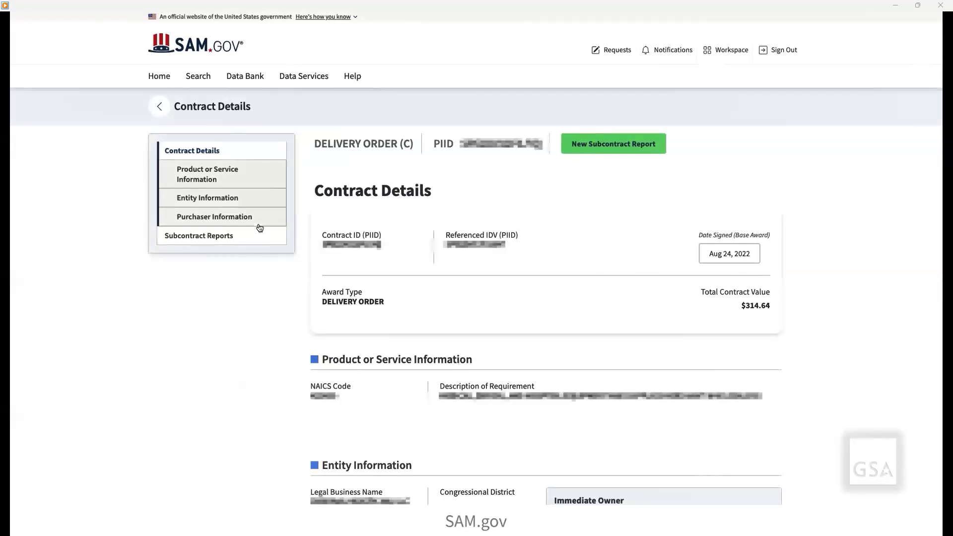
{"action": "left_click", "coordinate": [161, 107]}
{"action": "left_click", "coordinate": [752, 300]}
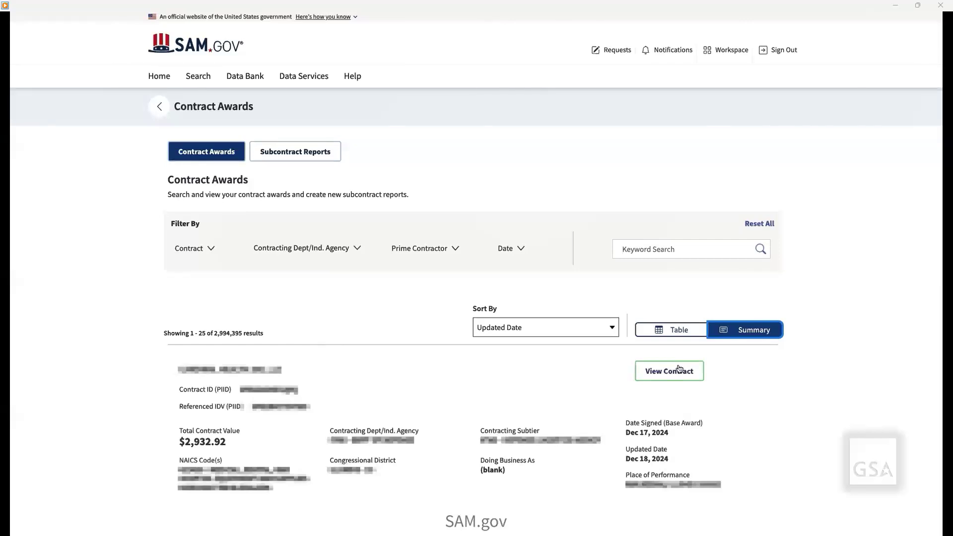
{"action": "left_click", "coordinate": [679, 370]}
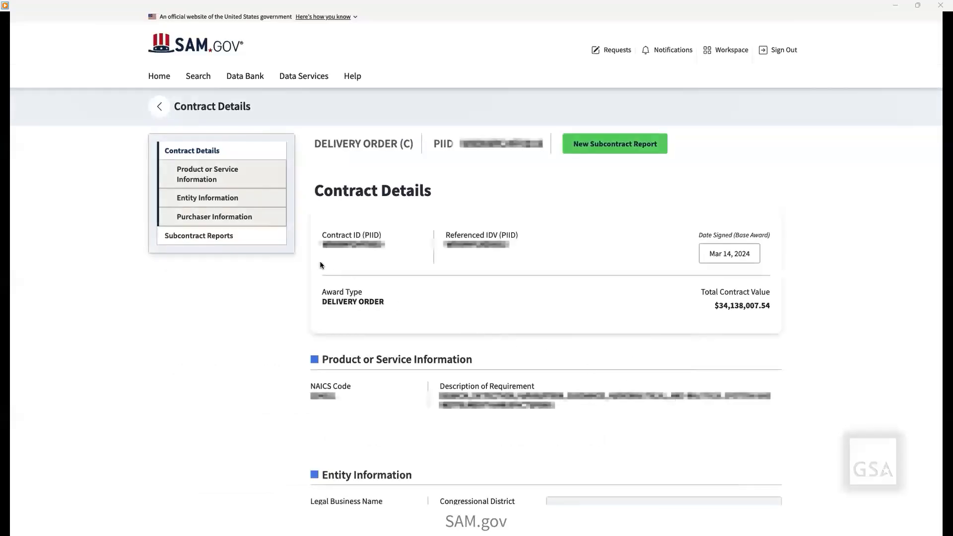
View the open contract's subcontract reports and return to the list to show all subcontract reports.
{"action": "left_click", "coordinate": [257, 240]}
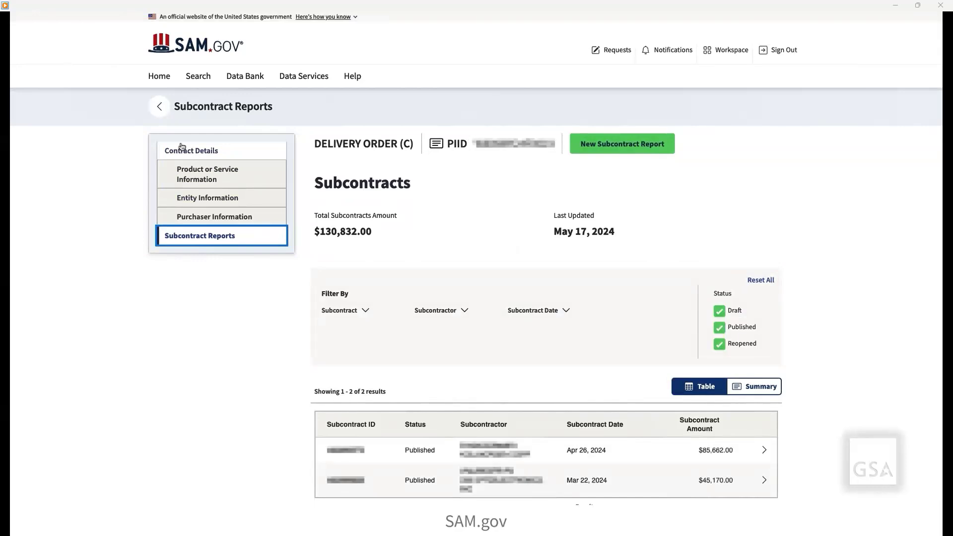
{"action": "left_click", "coordinate": [159, 108]}
{"action": "left_click", "coordinate": [268, 153]}
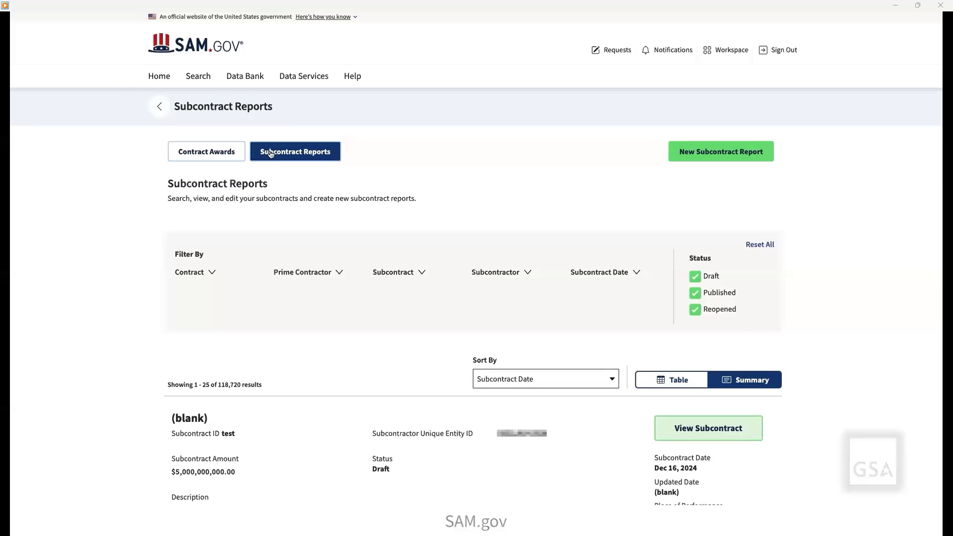
Open the Raytheon Company contract from the contract awards and start a new subcontract report for it.
{"action": "left_click", "coordinate": [211, 157]}
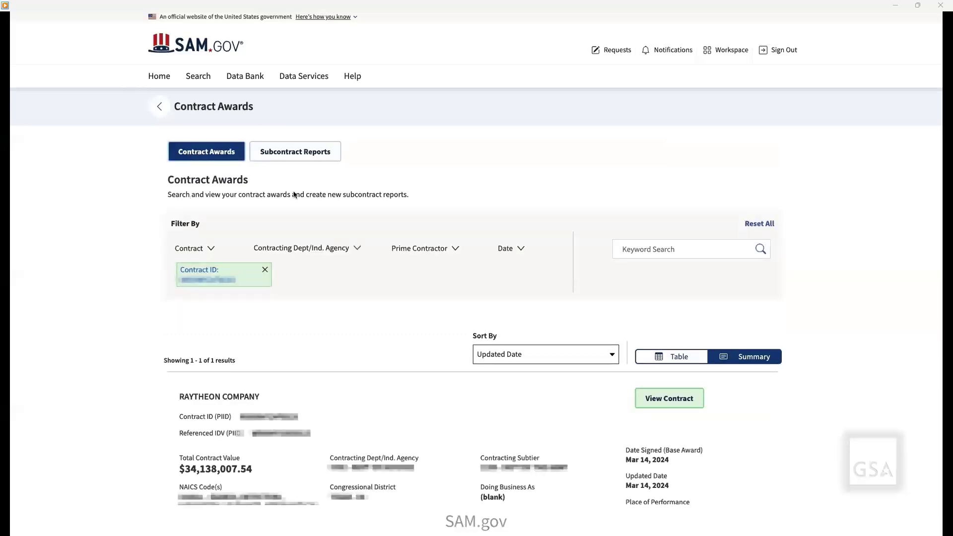
{"action": "left_click", "coordinate": [667, 398]}
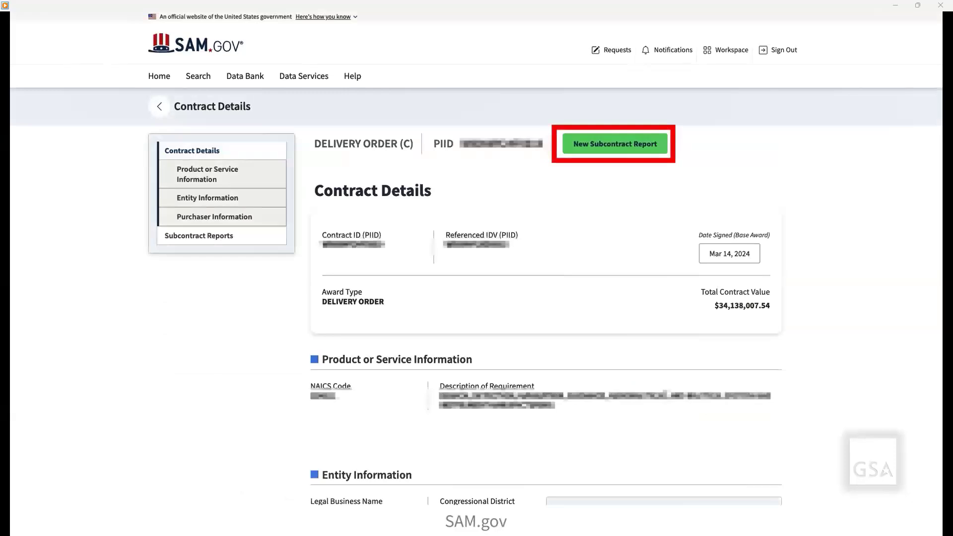
{"action": "left_click", "coordinate": [635, 151]}
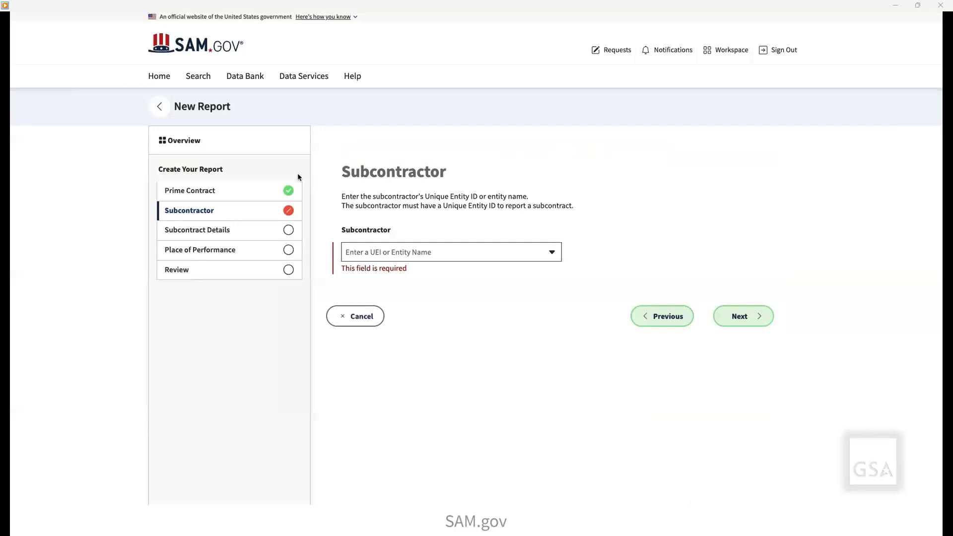
Check the new report's Prime Contract section and try "885458tuit" as the subcontractor.
{"action": "left_click", "coordinate": [235, 191]}
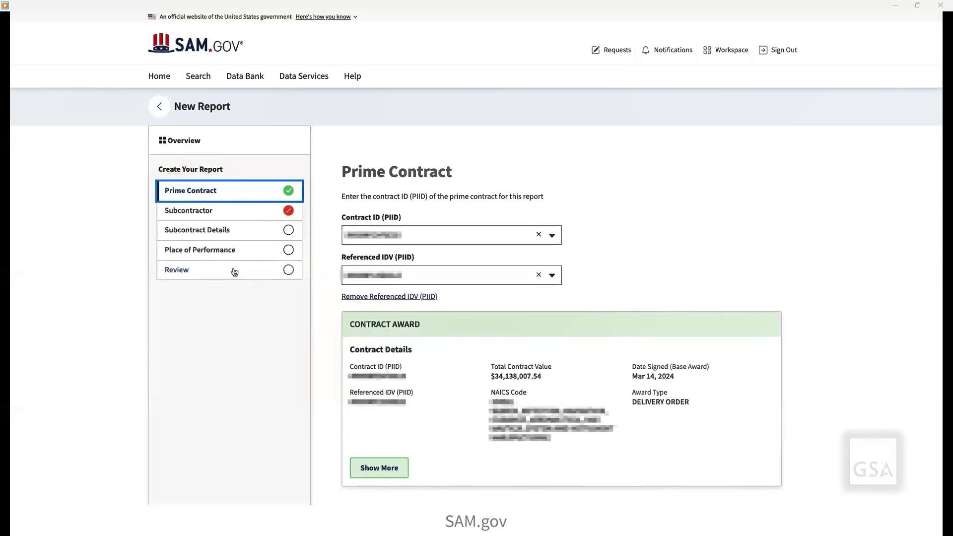
{"action": "left_click", "coordinate": [233, 213]}
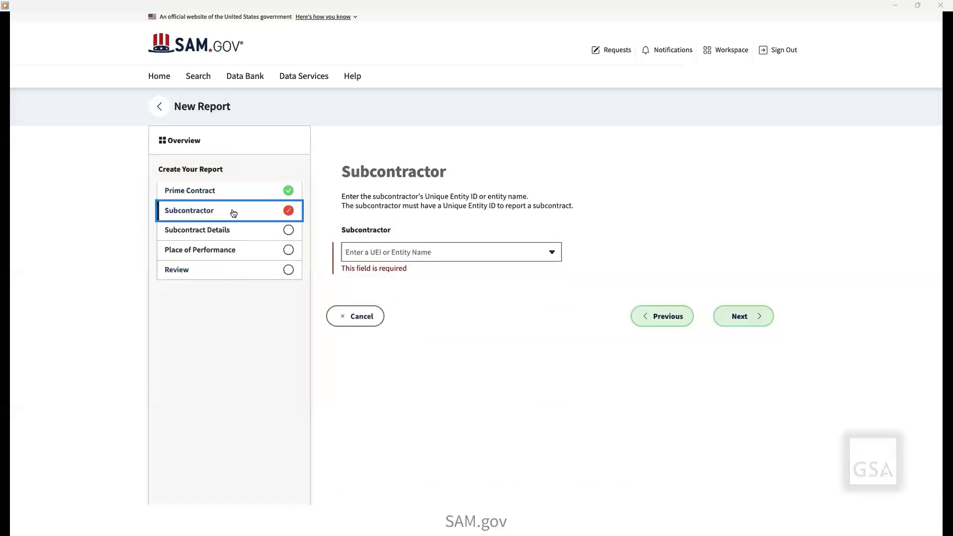
{"action": "left_click", "coordinate": [371, 254]}
{"action": "type", "text": "885458tuit"}
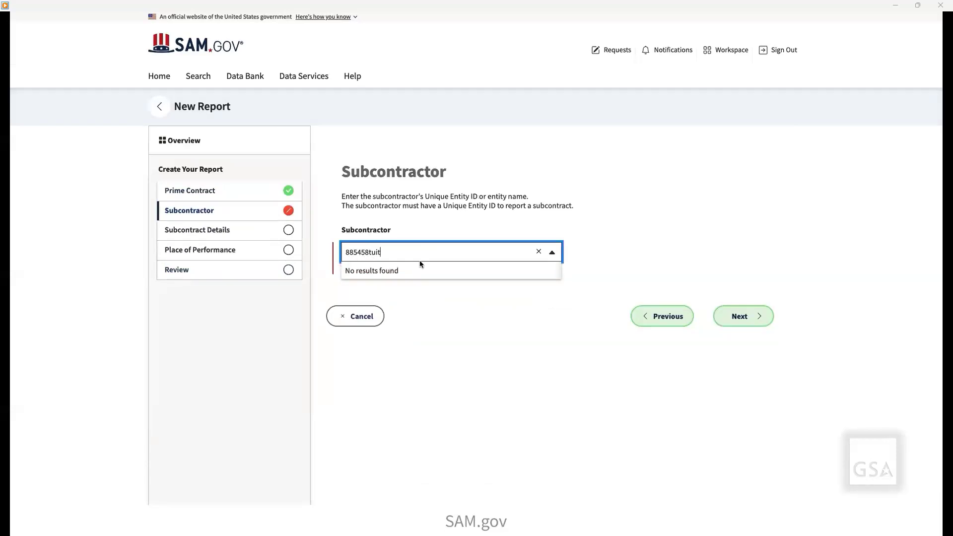
{"action": "key", "text": "Return"}
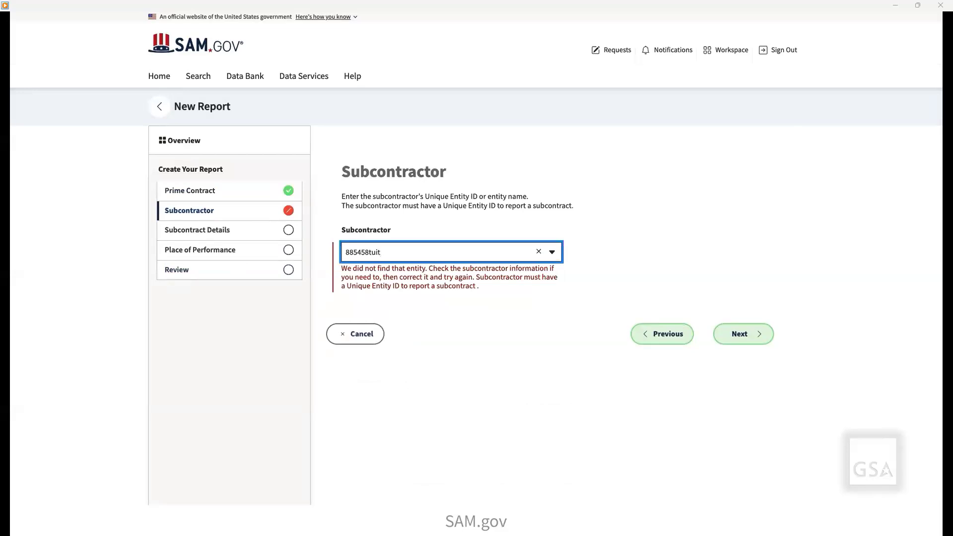
Replace the subcontractor entry with the real entity's identifier and select the matching entity.
{"action": "key", "text": "ctrl+a"}
{"action": "key", "text": "ctrl+v"}
{"action": "left_click", "coordinate": [392, 272]}
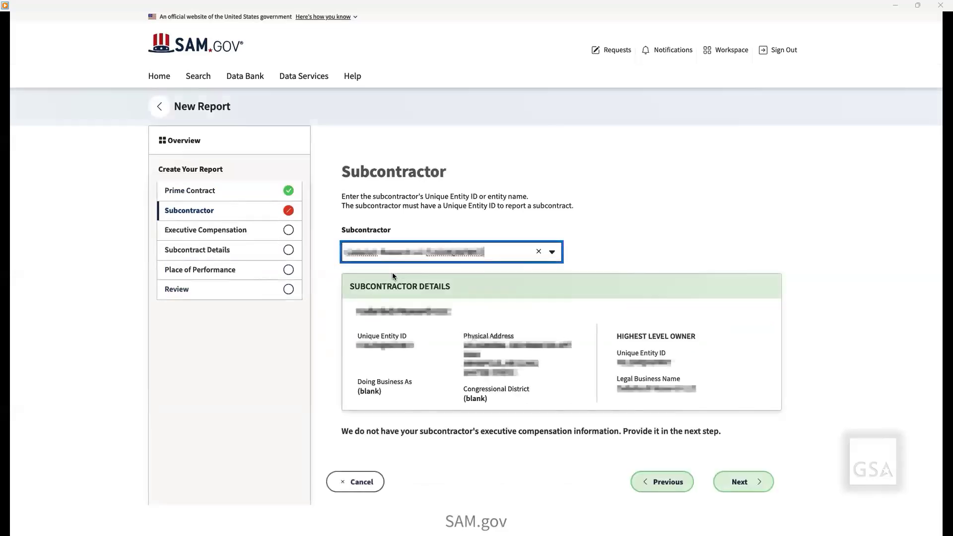
Answer Yes to all three executive compensation questions for the subcontractor.
{"action": "left_click", "coordinate": [267, 233]}
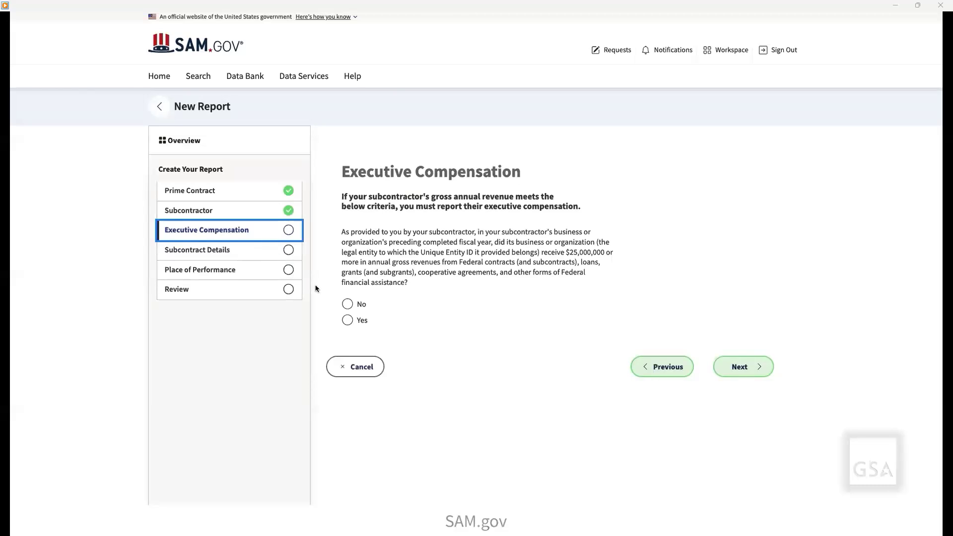
{"action": "left_click", "coordinate": [347, 321]}
{"action": "left_click", "coordinate": [348, 429]}
{"action": "scroll", "coordinate": [350, 409], "scroll_direction": "down", "scroll_amount": 1}
{"action": "scroll", "coordinate": [349, 408], "scroll_direction": "down", "scroll_amount": 2}
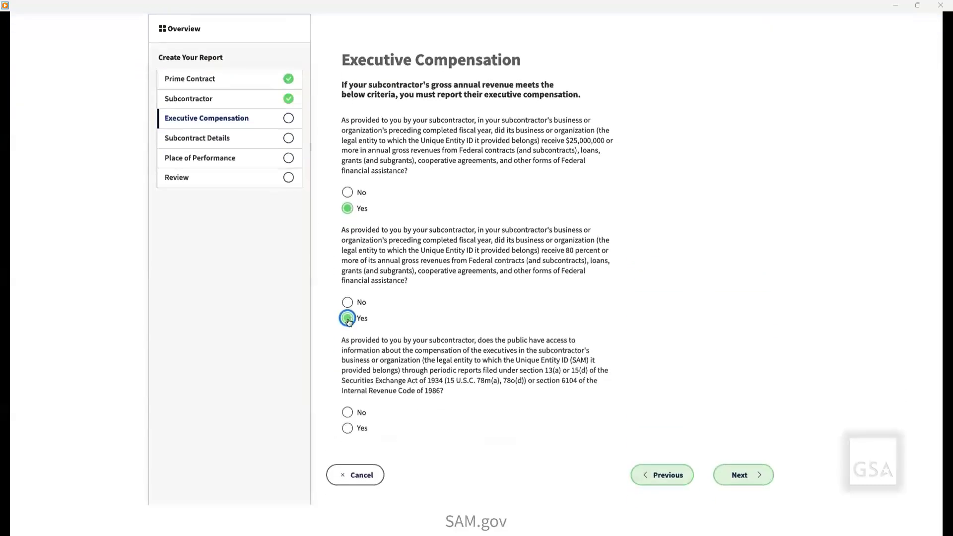
{"action": "left_click", "coordinate": [349, 429]}
{"action": "scroll", "coordinate": [349, 432], "scroll_direction": "up", "scroll_amount": 3}
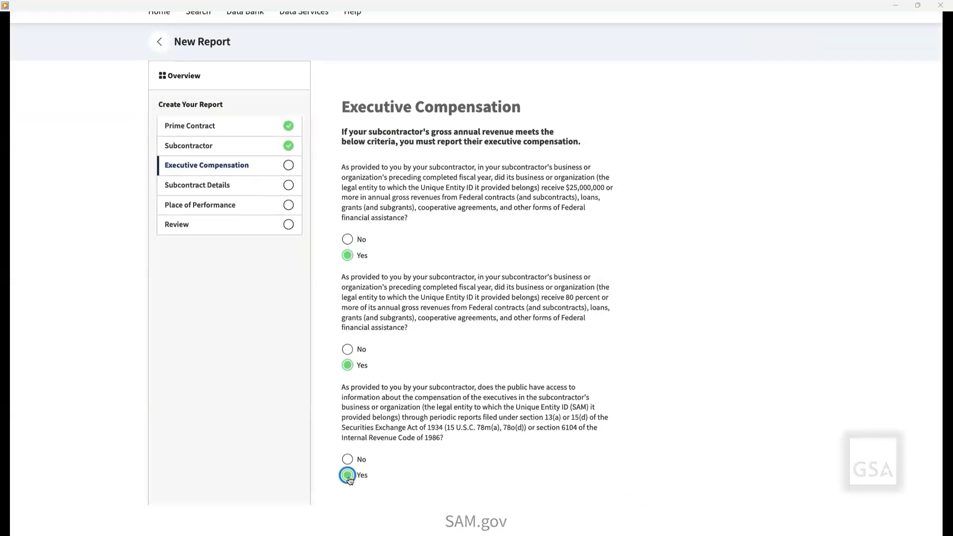
In the subcontract details, set the subcontract ID to "Test Subcontractor One" and the amount to $5,000,000,000.
{"action": "left_click", "coordinate": [233, 251]}
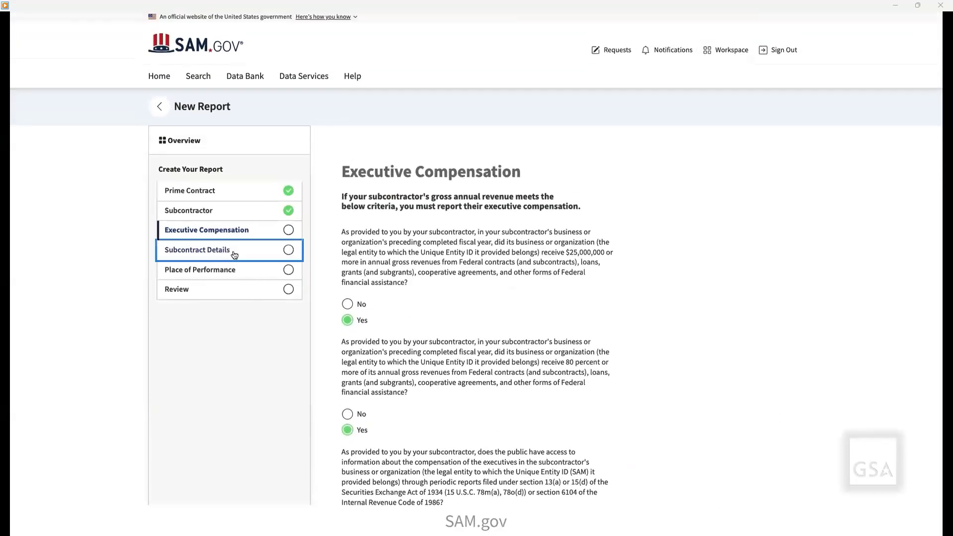
{"action": "left_click", "coordinate": [357, 265]}
{"action": "type", "text": "Te"}
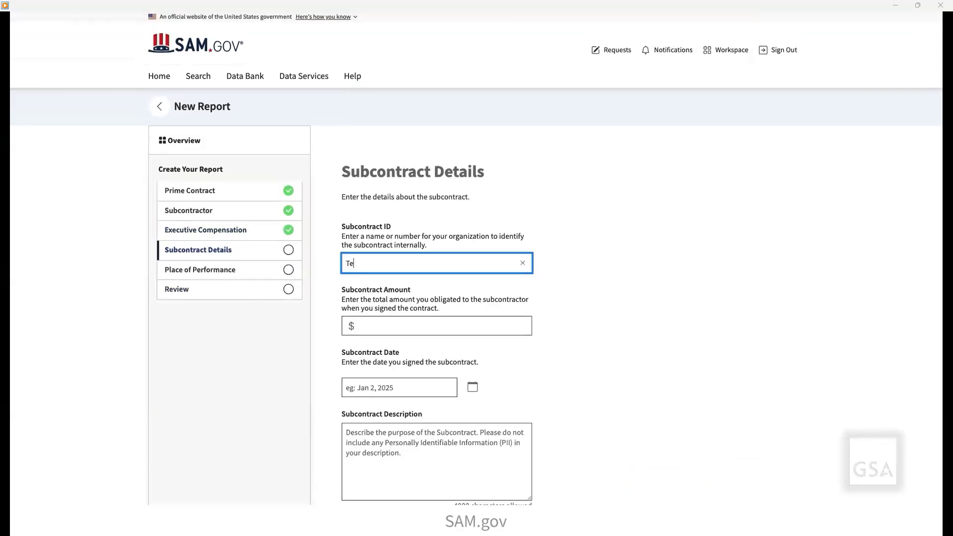
{"action": "type", "text": "st Subcontractor One"}
{"action": "left_click", "coordinate": [377, 329]}
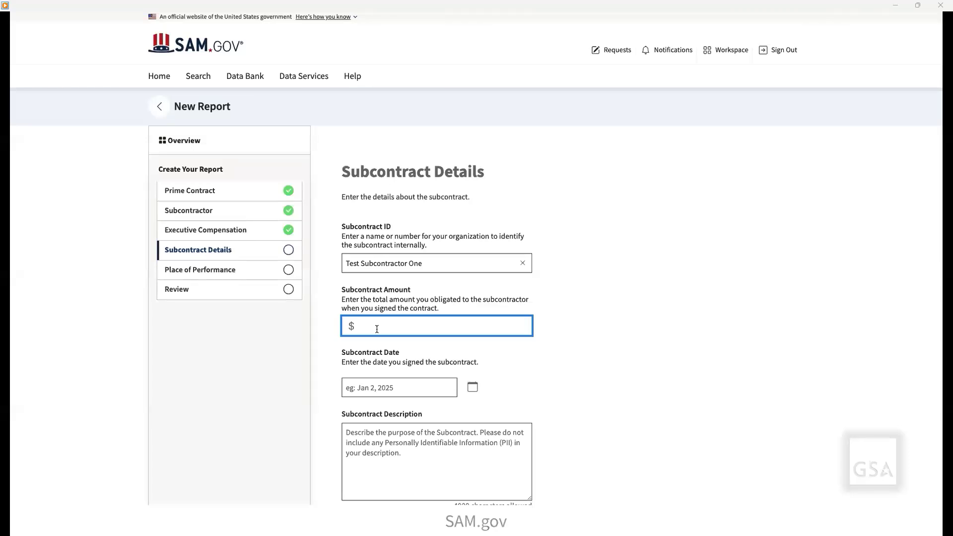
{"action": "type", "text": "5000000000"}
Try Jan 31, 2025 as the subcontract date and replace it with Jan 2, 2025.
{"action": "left_click", "coordinate": [379, 388]}
{"action": "left_click", "coordinate": [473, 389]}
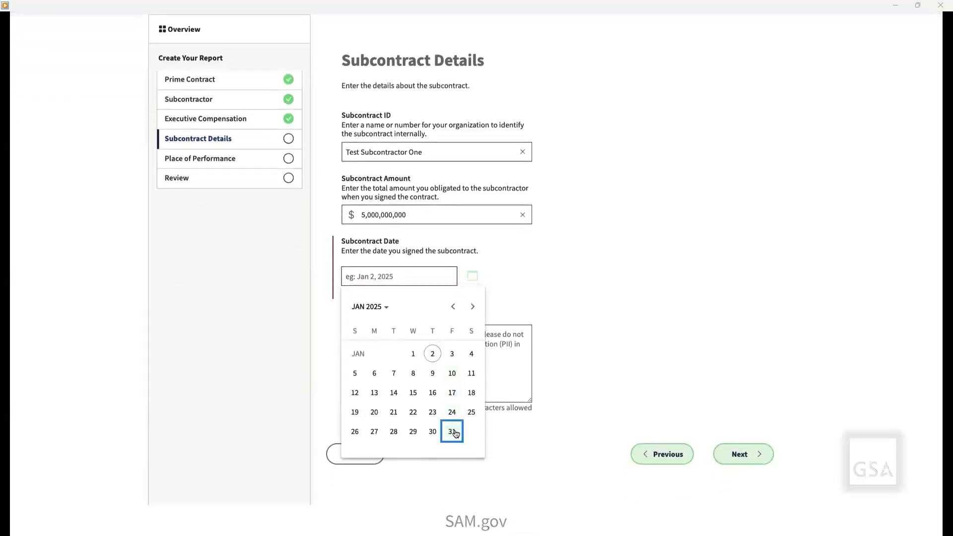
{"action": "left_click", "coordinate": [453, 432]}
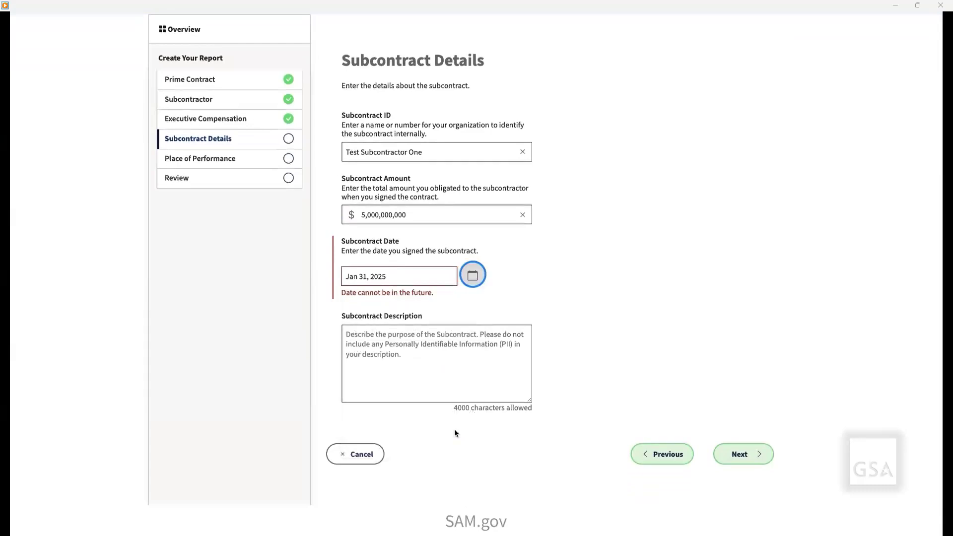
{"action": "left_click", "coordinate": [471, 278]}
{"action": "left_click", "coordinate": [432, 353]}
{"action": "left_click", "coordinate": [432, 354]}
Enter the subcontract description "This subcontract supports a project which will provide quality goods and services to the federal government over the course of three years".
{"action": "type", "text": "This subcontract supports a project whi"}
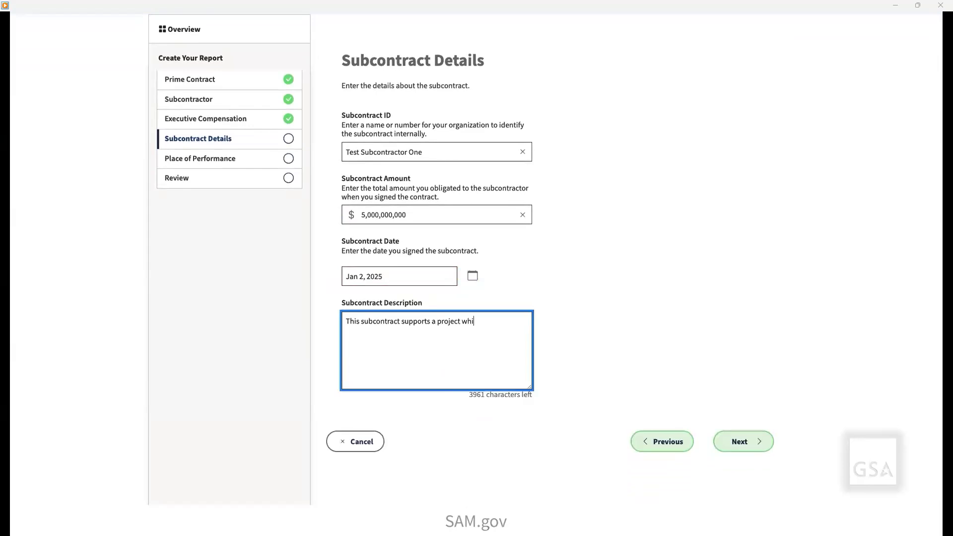
{"action": "type", "text": "ch will provide quality goods and services to the federal government over the course of three years."}
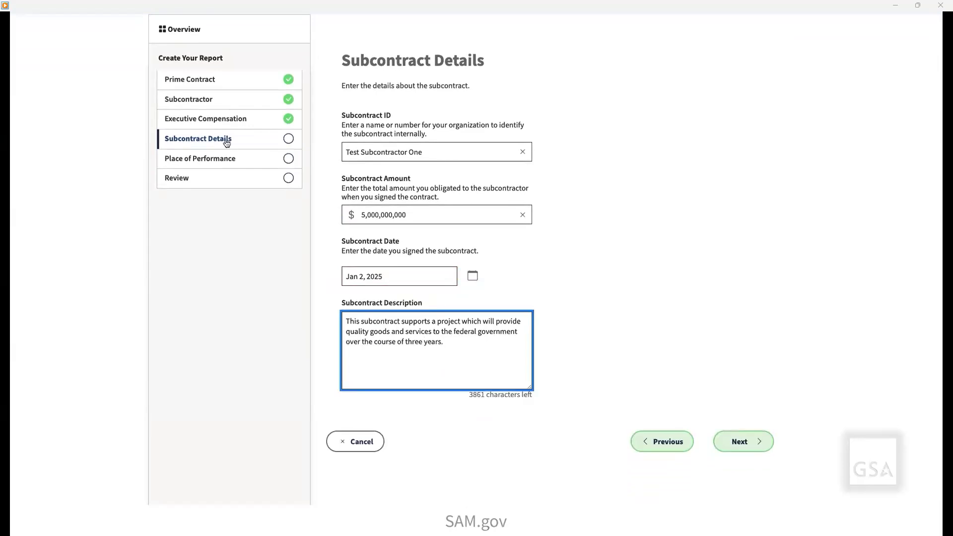
Set the place of performance to another location and look up ZIP code 20009 with +4 code 4741 in the United States.
{"action": "left_click", "coordinate": [223, 159]}
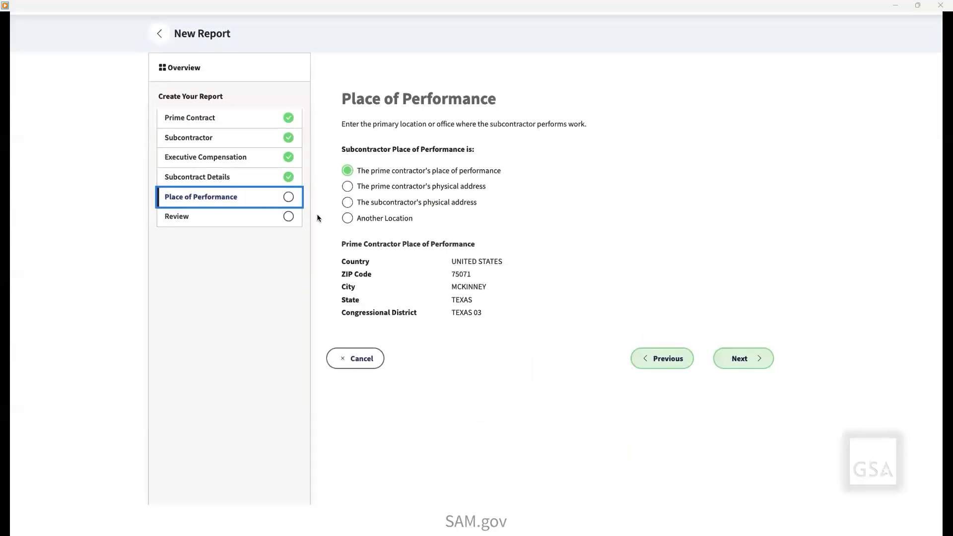
{"action": "left_click", "coordinate": [346, 219]}
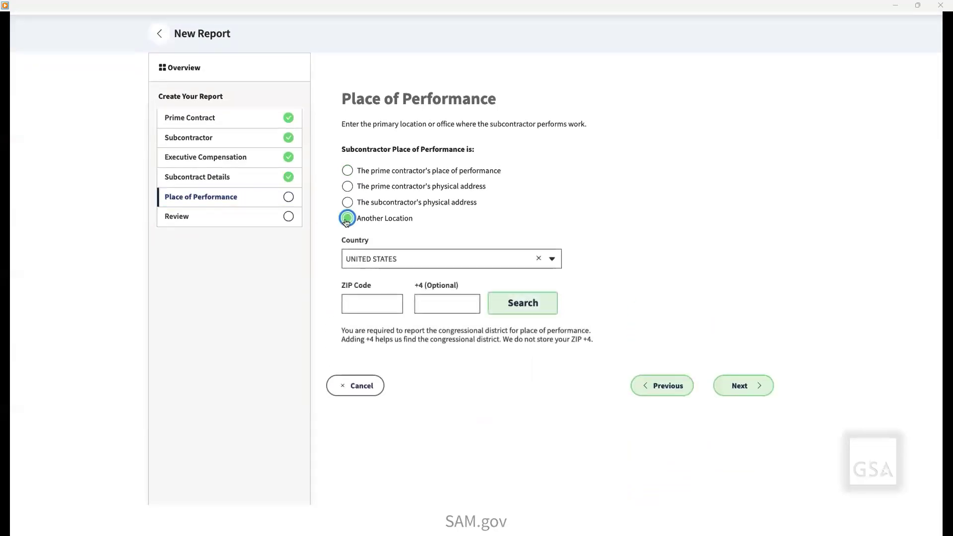
{"action": "left_click", "coordinate": [363, 302]}
{"action": "type", "text": "20009"}
{"action": "left_click", "coordinate": [446, 303]}
{"action": "type", "text": "4741"}
{"action": "left_click", "coordinate": [496, 306]}
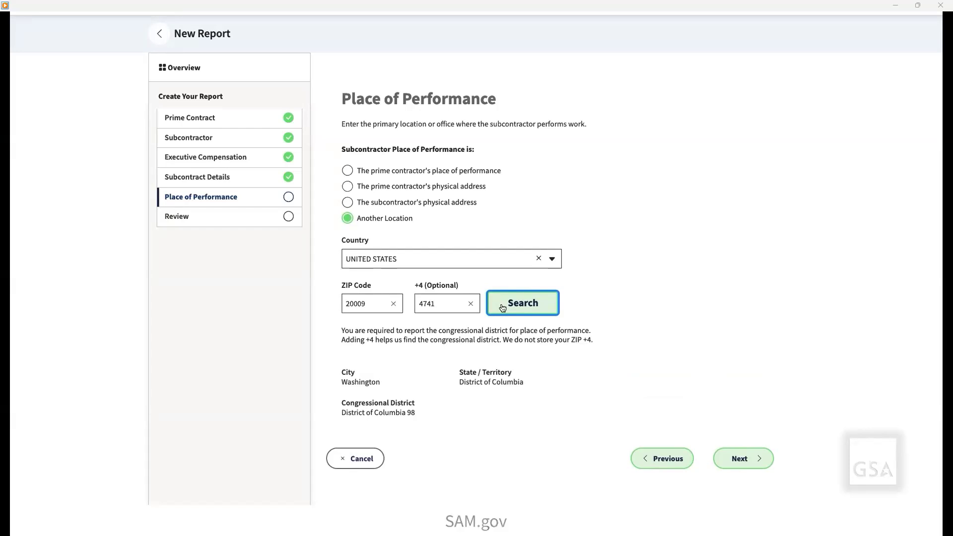
Change the place of performance country to GUAM.
{"action": "left_click", "coordinate": [540, 260]}
{"action": "type", "text": "guam"}
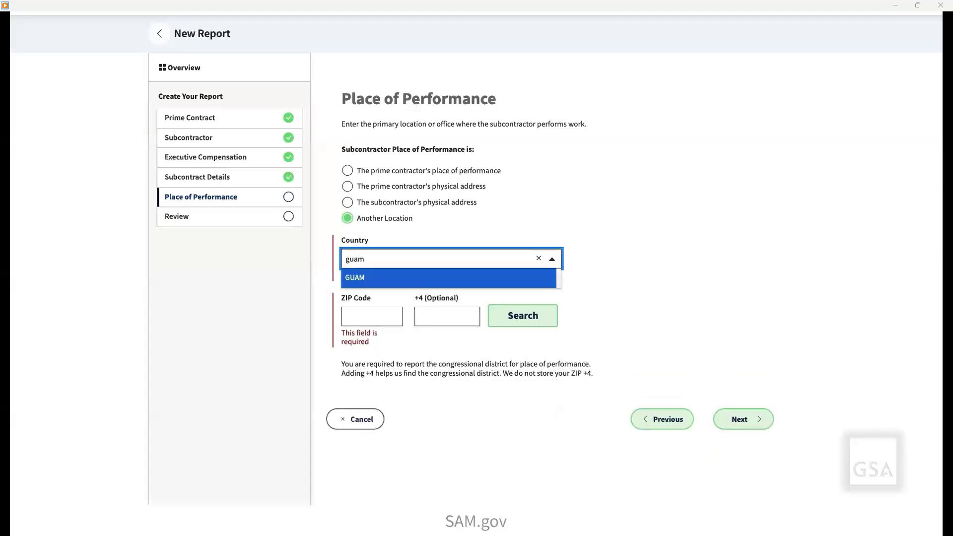
{"action": "left_click", "coordinate": [515, 277]}
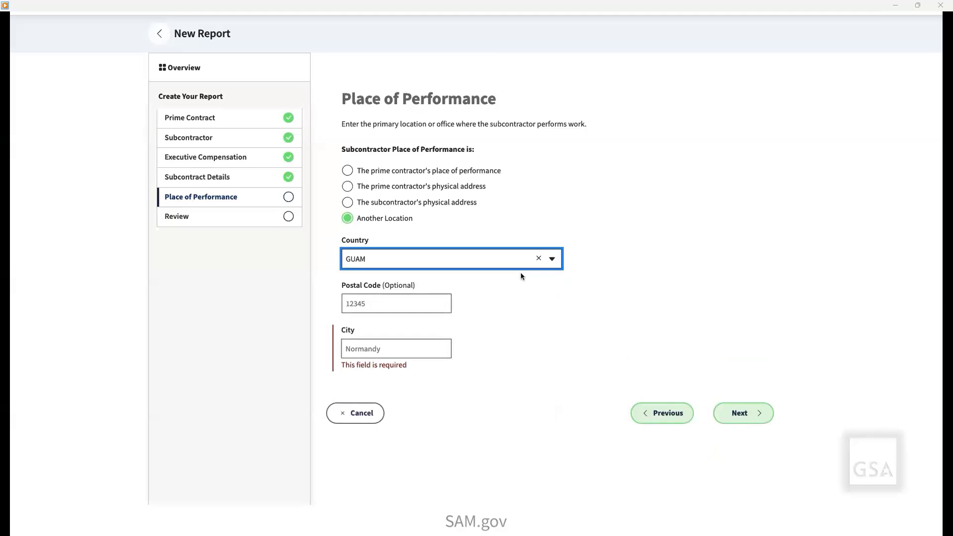
Set the place of performance country to UNITED STATES and look up ZIP code 20009 with +4 code 4741.
{"action": "left_click", "coordinate": [539, 258]}
{"action": "type", "text": "united"}
{"action": "left_click", "coordinate": [510, 318]}
{"action": "left_click", "coordinate": [396, 305]}
{"action": "left_click", "coordinate": [384, 345]}
{"action": "left_click", "coordinate": [427, 304]}
{"action": "left_click", "coordinate": [451, 327]}
{"action": "left_click", "coordinate": [534, 314]}
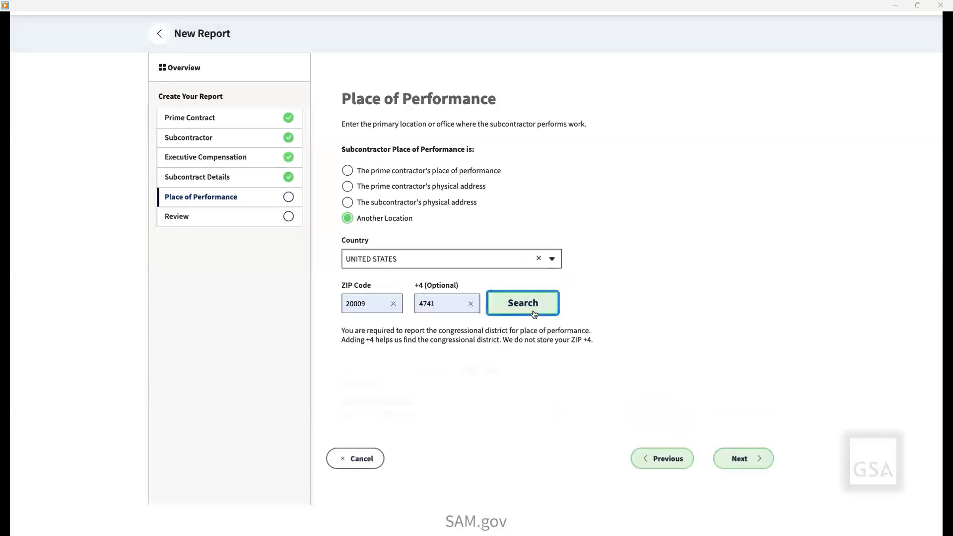
Review the completed subcontract report through its place of performance section, submit it and continue without updating the subcontract amount.
{"action": "left_click", "coordinate": [728, 460]}
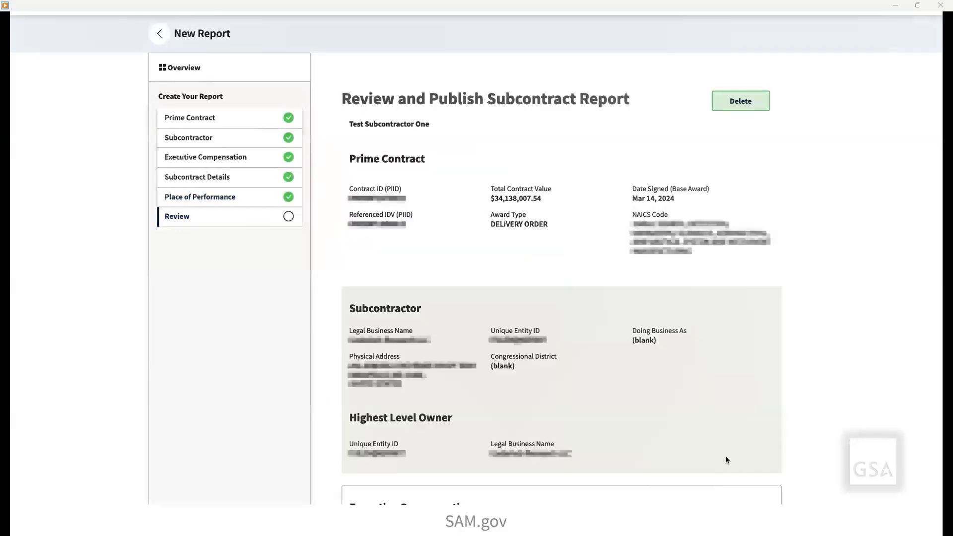
{"action": "scroll", "coordinate": [727, 460], "scroll_direction": "down", "scroll_amount": 2}
{"action": "scroll", "coordinate": [728, 460], "scroll_direction": "down", "scroll_amount": 15}
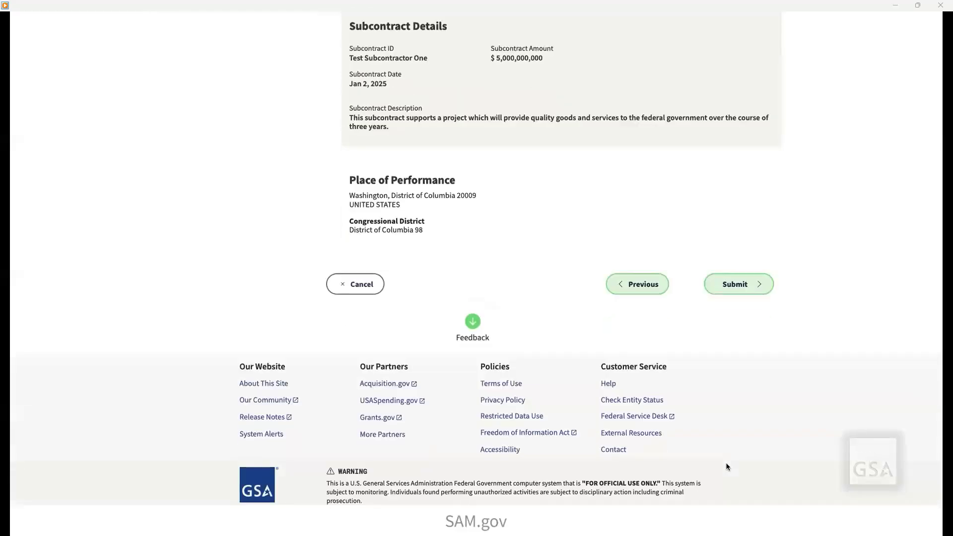
{"action": "left_click", "coordinate": [738, 287]}
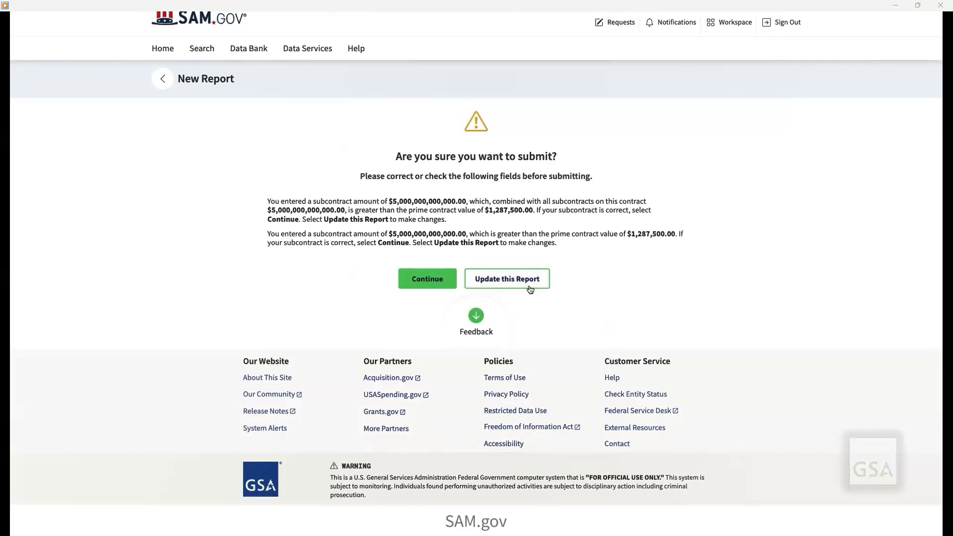
{"action": "left_click", "coordinate": [433, 287]}
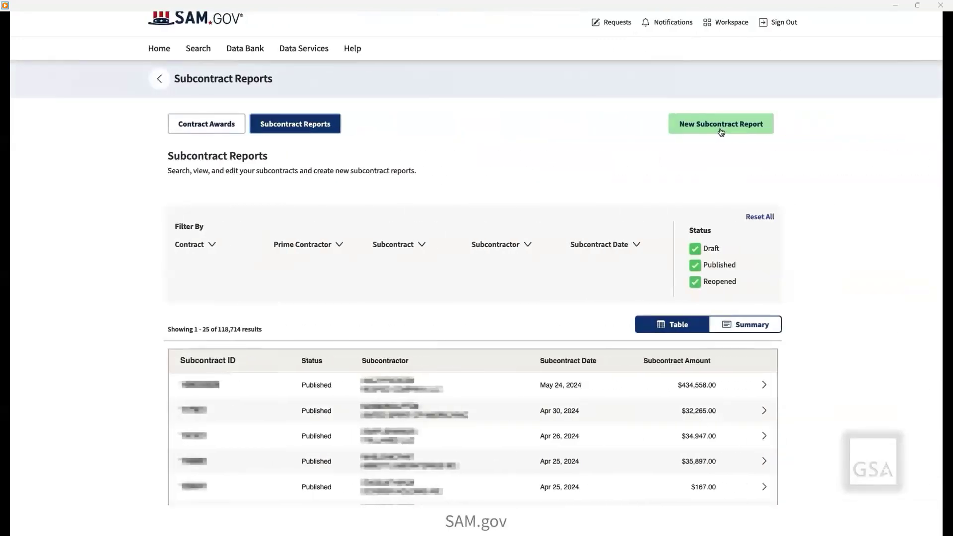
Start a new subcontract report for a prime contract found by its contract ID, and open the draft report from the reports list.
{"action": "left_click", "coordinate": [721, 130]}
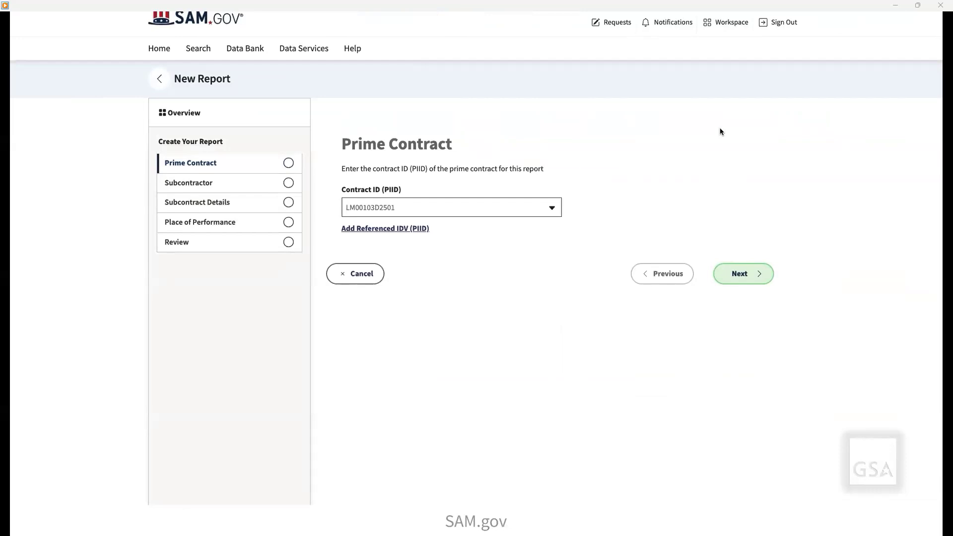
{"action": "left_click", "coordinate": [369, 206]}
{"action": "type", "text": "47QS"}
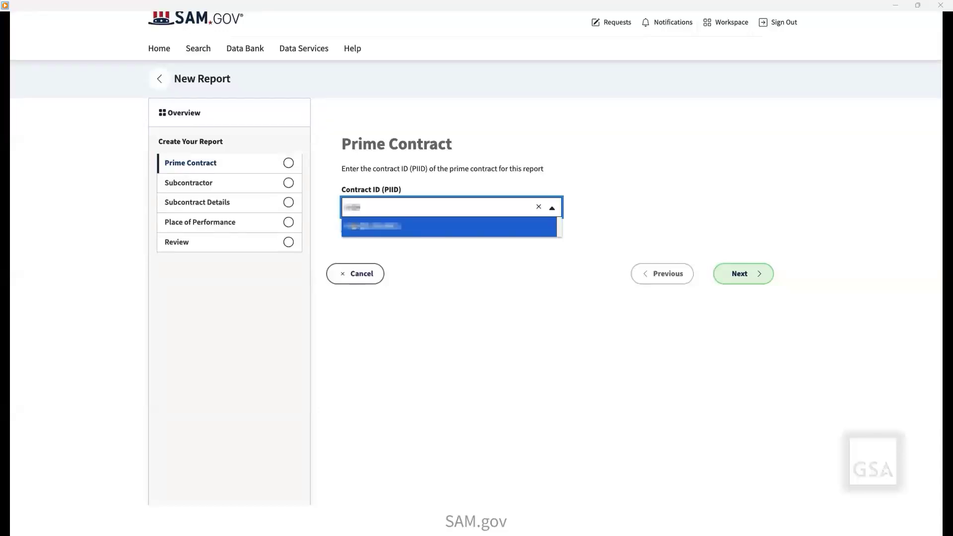
{"action": "left_click", "coordinate": [354, 226]}
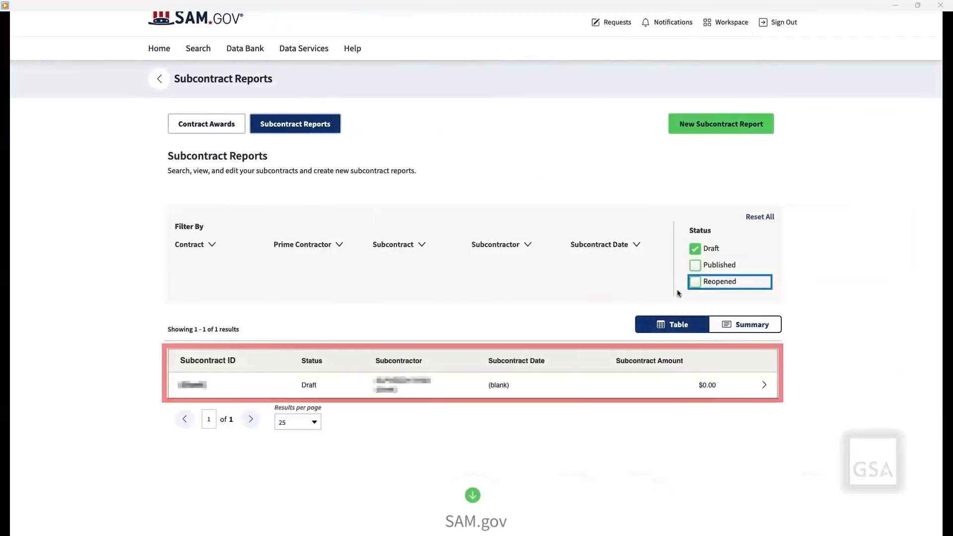
{"action": "left_click", "coordinate": [440, 385]}
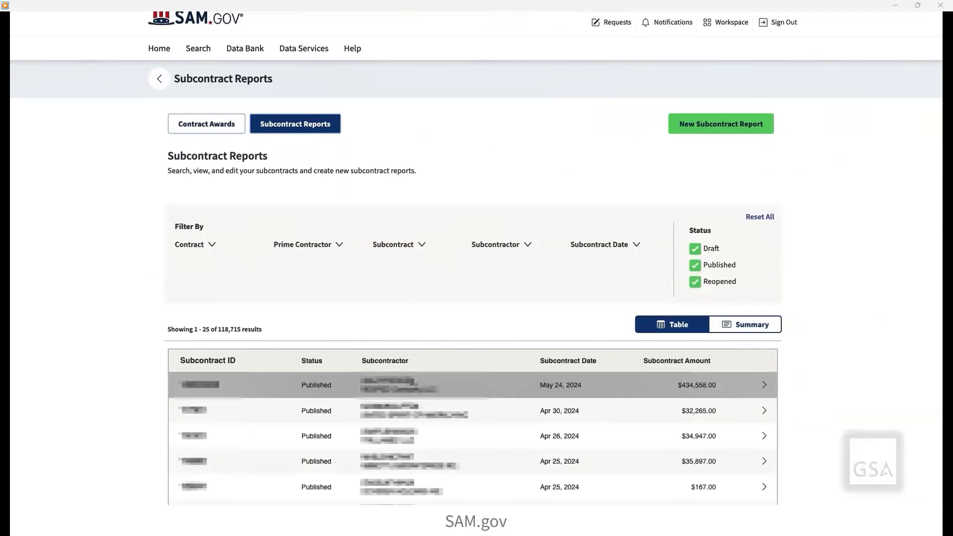
Reopen the published subcontract report dated May 24, 2024 for updating, and open its reopened version from the reports list.
{"action": "left_click", "coordinate": [412, 385]}
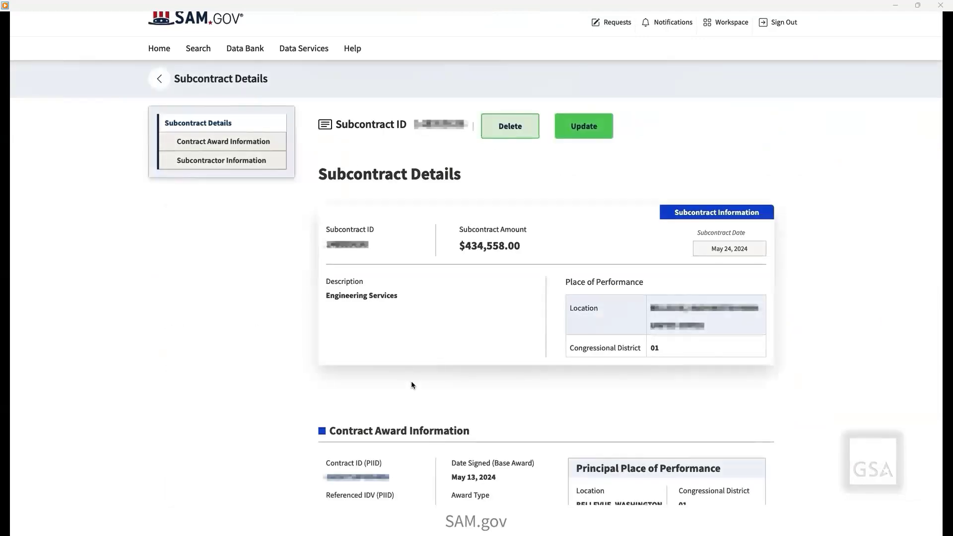
{"action": "left_click", "coordinate": [584, 130]}
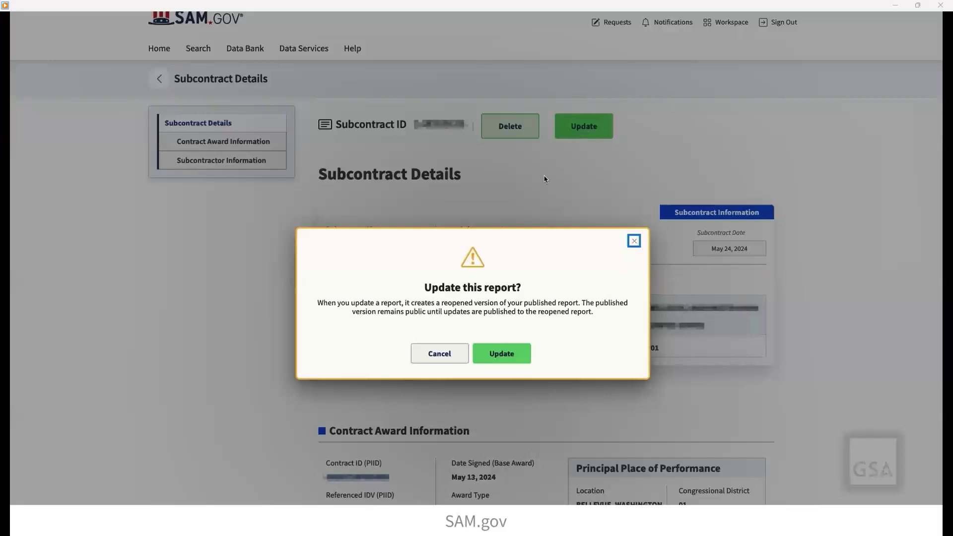
{"action": "left_click", "coordinate": [493, 356]}
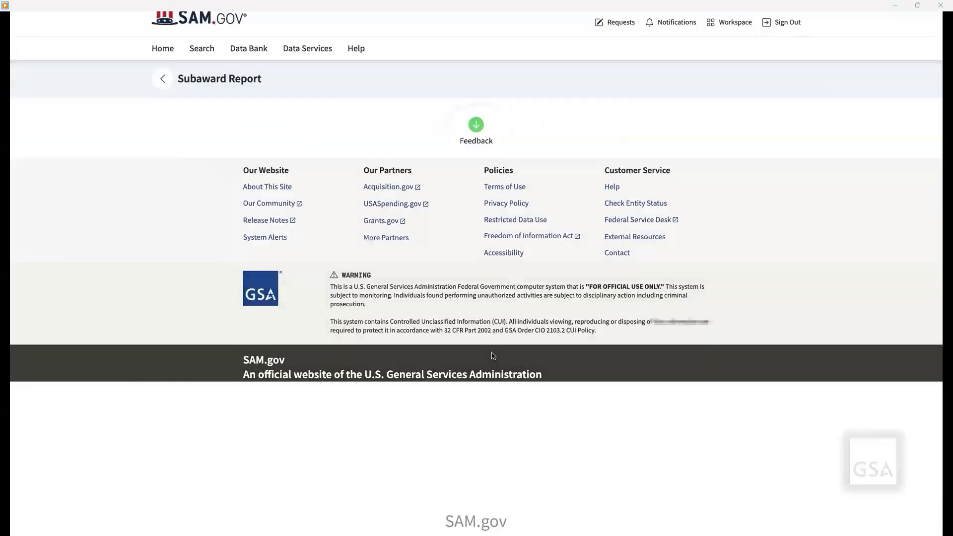
{"action": "left_click", "coordinate": [163, 85]}
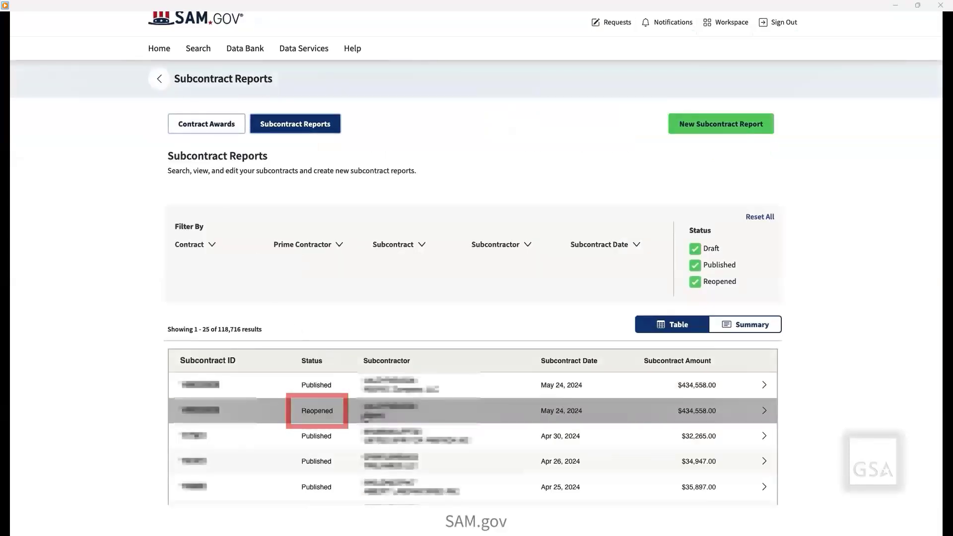
{"action": "left_click", "coordinate": [364, 412]}
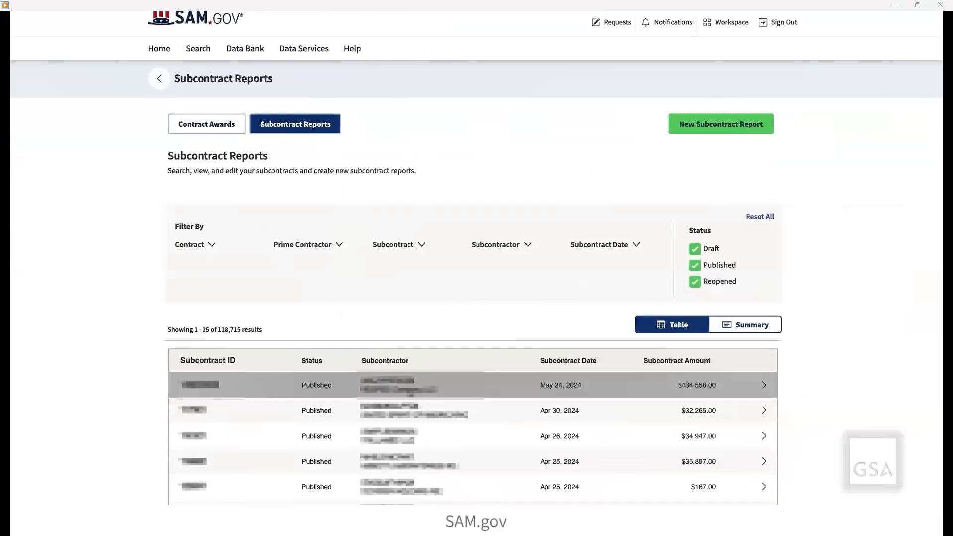
Delete the published subcontract report dated May 24, 2024 and continue to the workspace.
{"action": "left_click", "coordinate": [408, 387]}
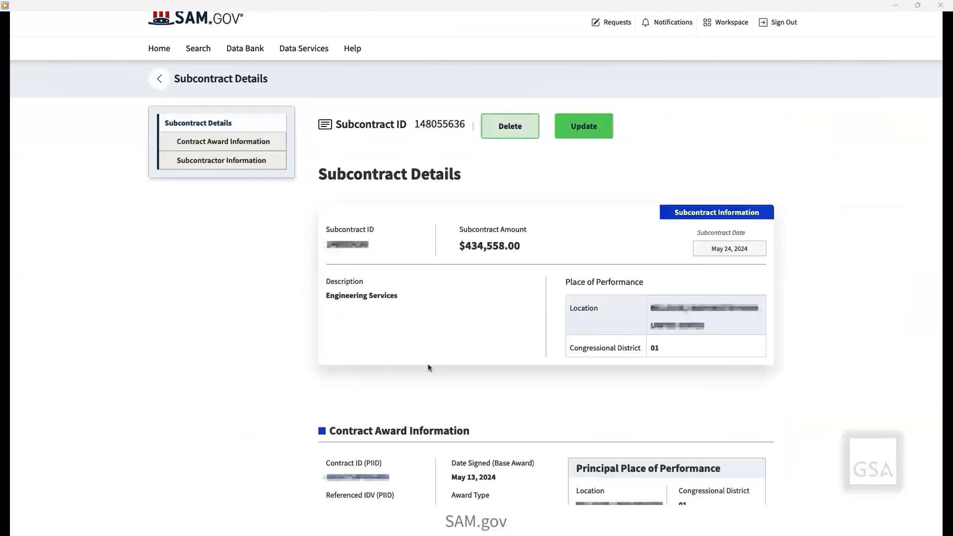
{"action": "left_click", "coordinate": [508, 134]}
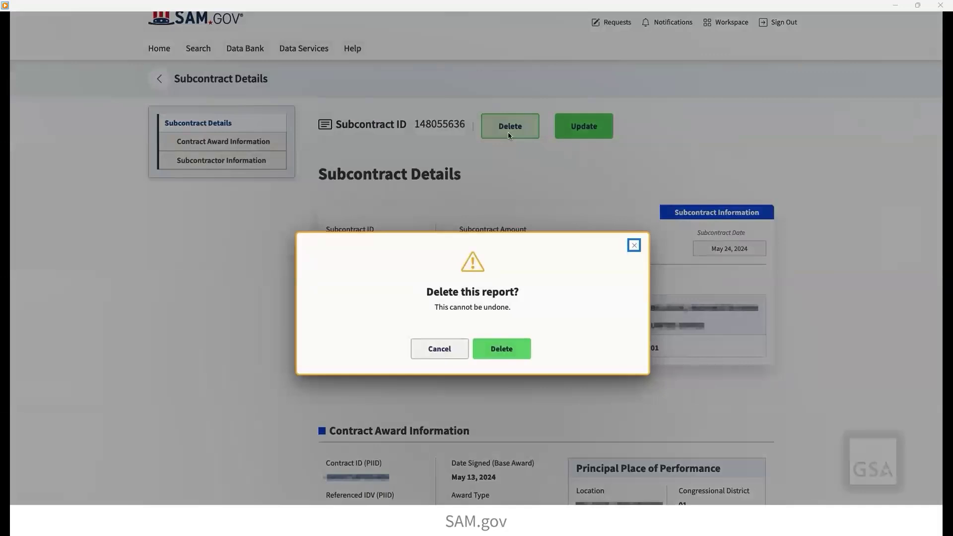
{"action": "left_click", "coordinate": [500, 350]}
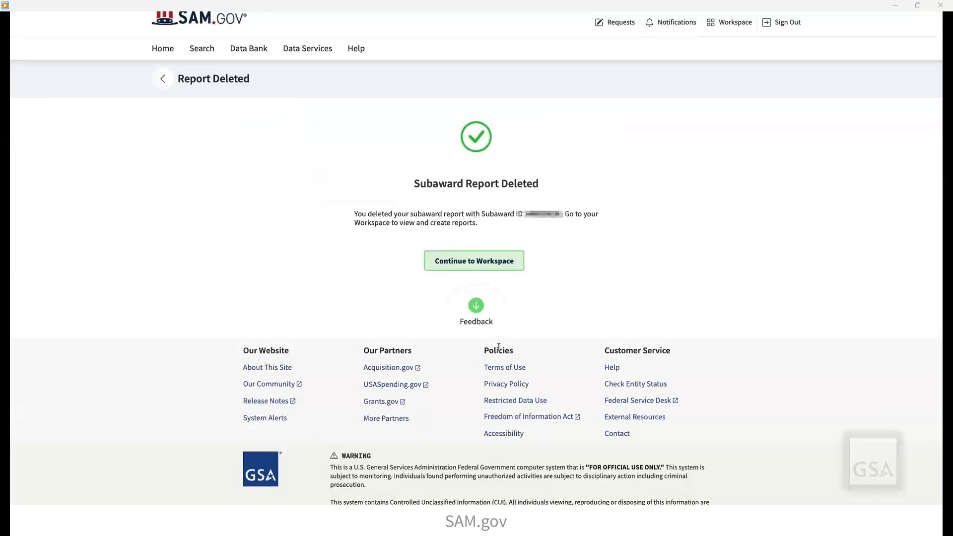
{"action": "left_click", "coordinate": [485, 268]}
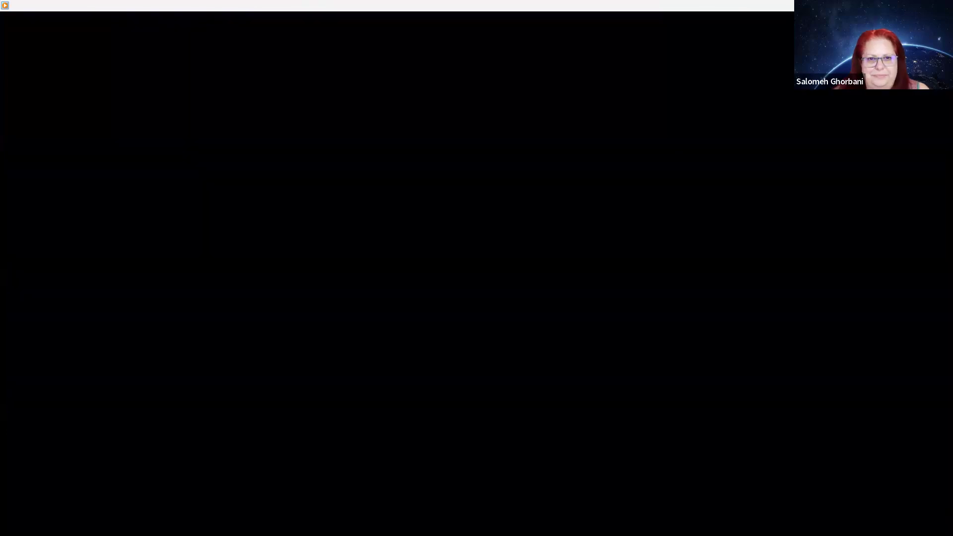
{"action": "left_click", "coordinate": [943, 5]}
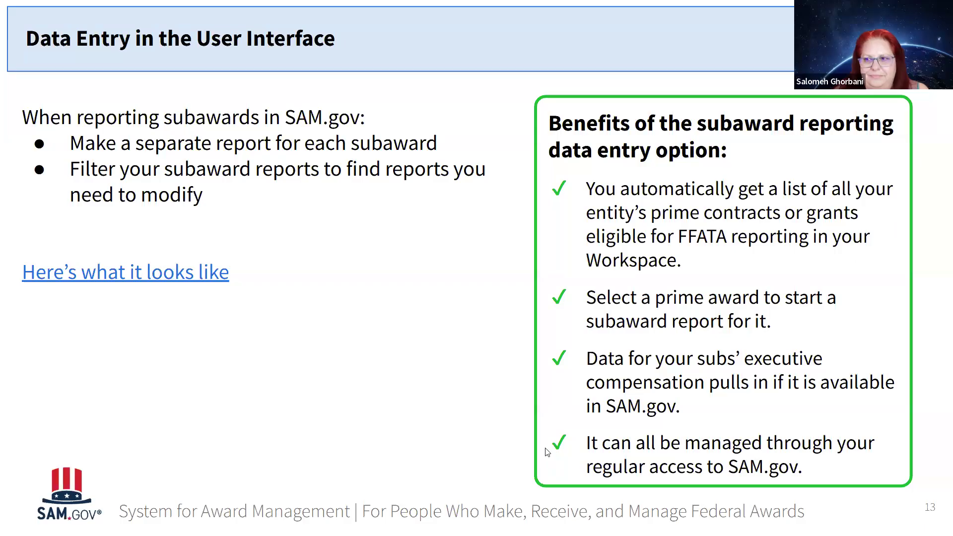